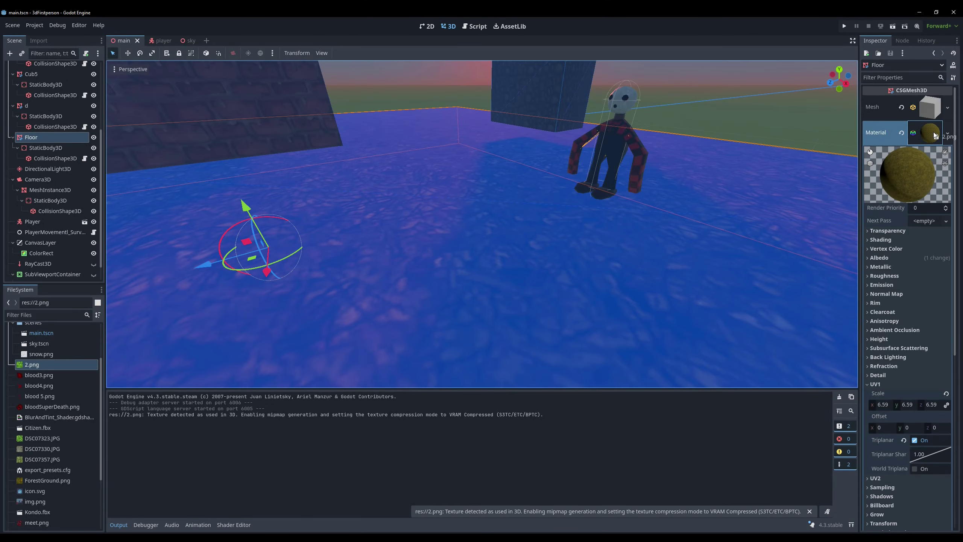
- Drop 2.png onto the Floor's Material slot so the floor shows green grass
{"action": "left_click_drag", "start_coordinate": [935, 136], "coordinate": [934, 136]}
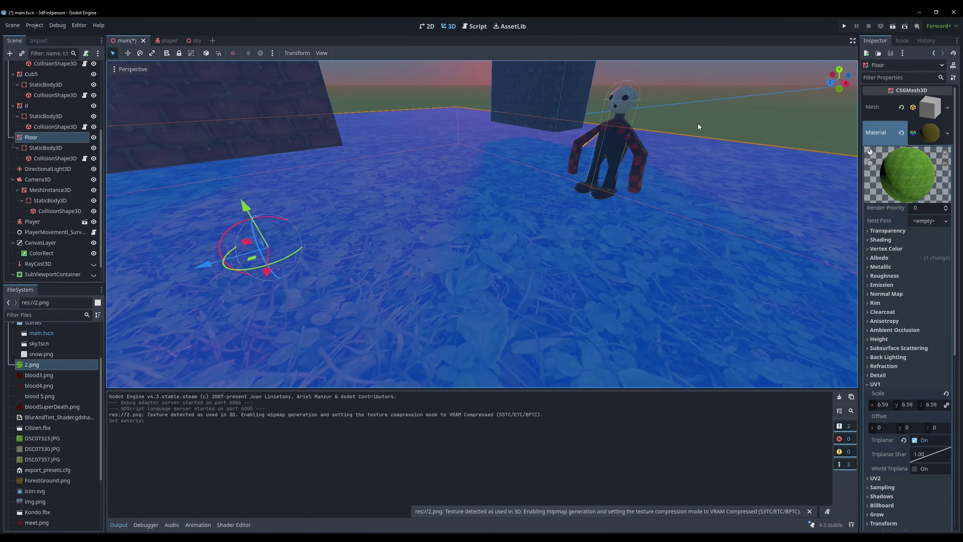
- Deselect the Floor and tilt the viewport view up toward the sky
{"action": "left_click", "coordinate": [705, 107]}
{"action": "right_click_drag", "start_coordinate": [706, 107], "coordinate": [692, 184]}
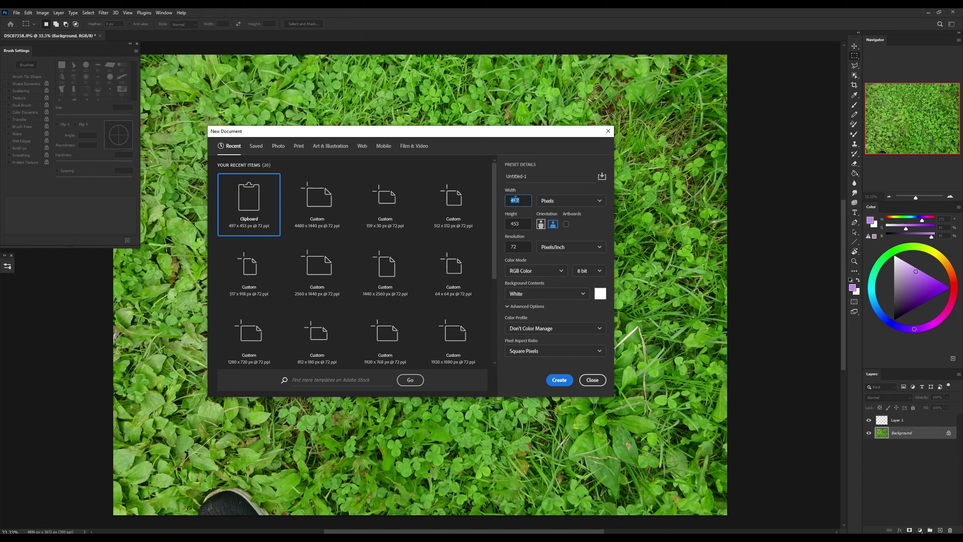
- Create a new 1000 x 1000 pixel document
{"action": "type", "text": "1000"}
{"action": "left_click", "coordinate": [514, 223]}
{"action": "type", "text": "1000"}
{"action": "left_click", "coordinate": [559, 380]}
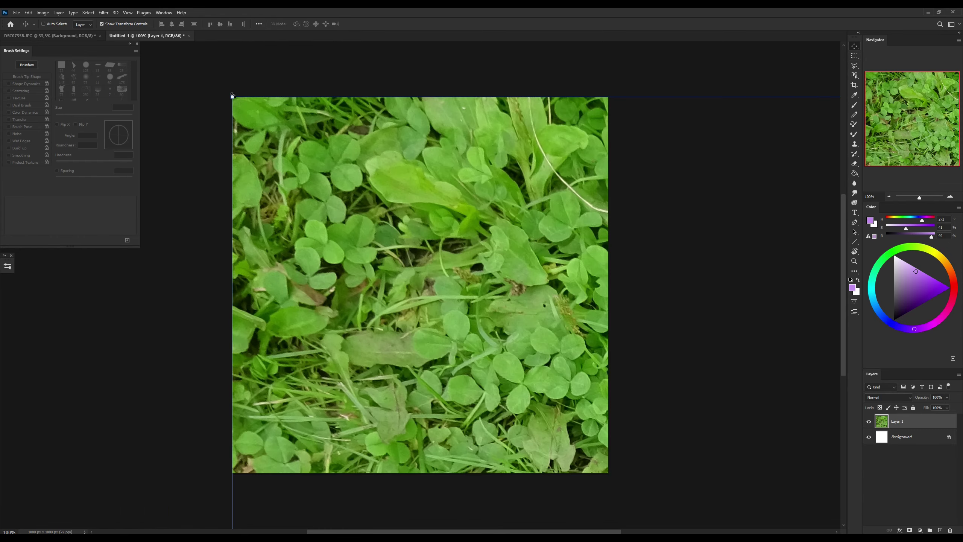
- Paste the grass patch, scale it to fill the canvas, and offset it +515/+515 with wrap-around
{"action": "key", "text": "ctrl+v"}
{"action": "key", "text": "ctrl+t"}
{"action": "left_click_drag", "start_coordinate": [312, 139], "coordinate": [379, 246]}
{"action": "key", "text": "Return"}
{"action": "left_click", "coordinate": [103, 13]}
{"action": "left_click", "coordinate": [214, 208]}
{"action": "left_click_drag", "start_coordinate": [463, 169], "coordinate": [471, 190]}
- Apply the offset, drop the selection, and add a new empty layer for seam fixes
{"action": "key", "text": "Return"}
{"action": "key", "text": "m"}
{"action": "key", "text": "ctrl+d"}
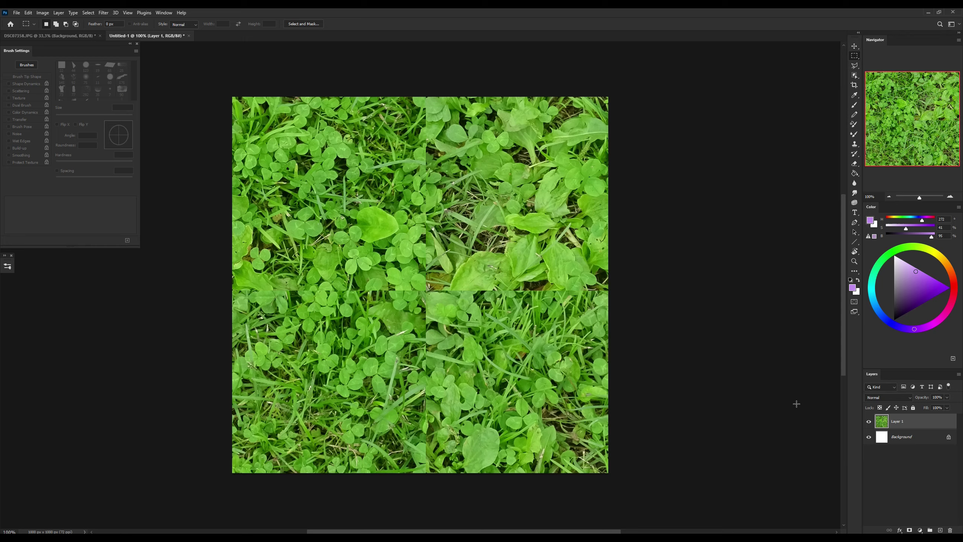
{"action": "scroll", "coordinate": [447, 379], "scroll_direction": "up", "scroll_amount": 4, "text": "alt"}
{"action": "key", "text": "b"}
{"action": "key", "text": "ctrl+shift+alt+n"}
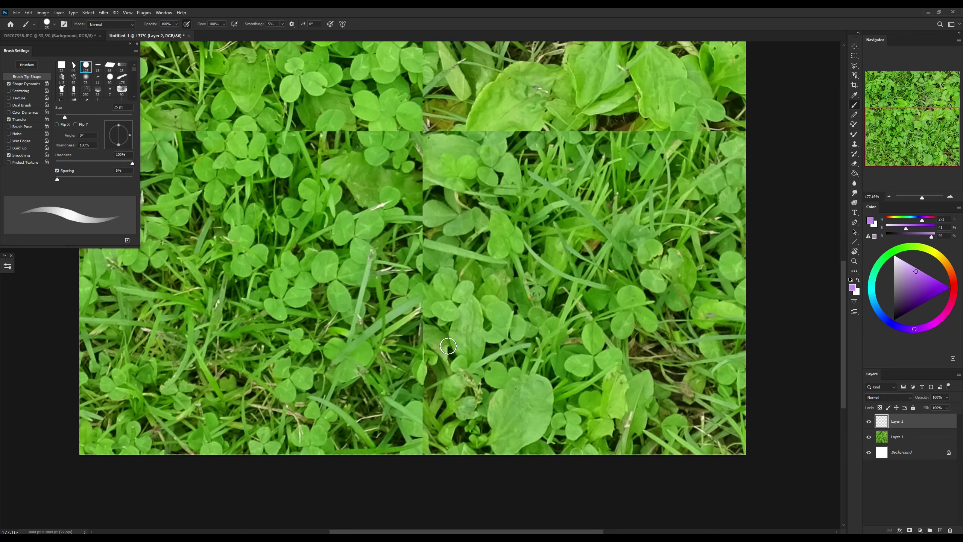
- Sample a range of dark, mid and light grass greens near the seam while shrinking the brush
{"action": "left_click", "coordinate": [448, 346], "text": "alt"}
{"action": "key", "text": "bracketleft"}
{"action": "key", "text": "bracketleft"}
{"action": "key", "text": "bracketleft"}
{"action": "key", "text": "bracketleft"}
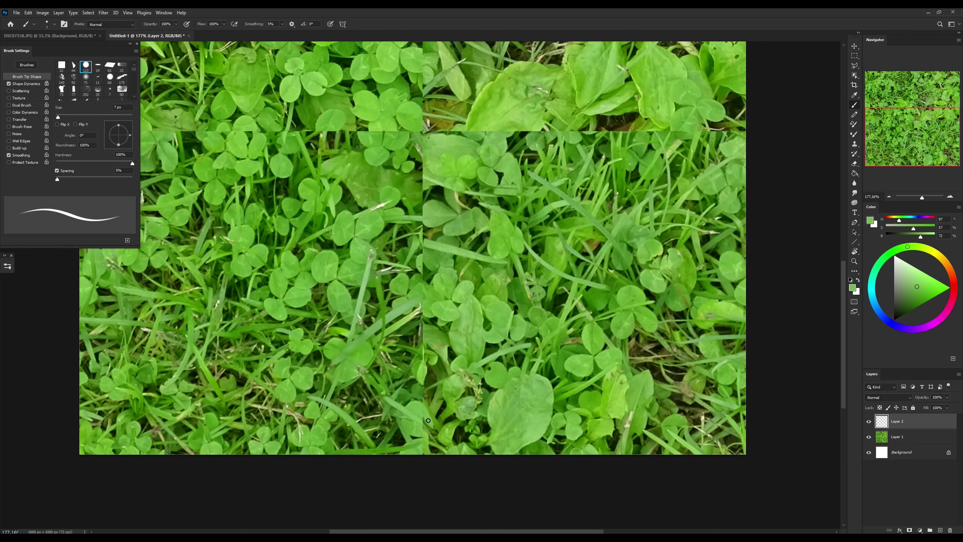
{"action": "left_click", "coordinate": [426, 425], "text": "alt"}
{"action": "key", "text": "bracketleft"}
{"action": "key", "text": "bracketleft"}
{"action": "key", "text": "bracketleft"}
{"action": "left_click", "coordinate": [428, 437], "text": "alt"}
{"action": "key", "text": "bracketright"}
{"action": "key", "text": "bracketright"}
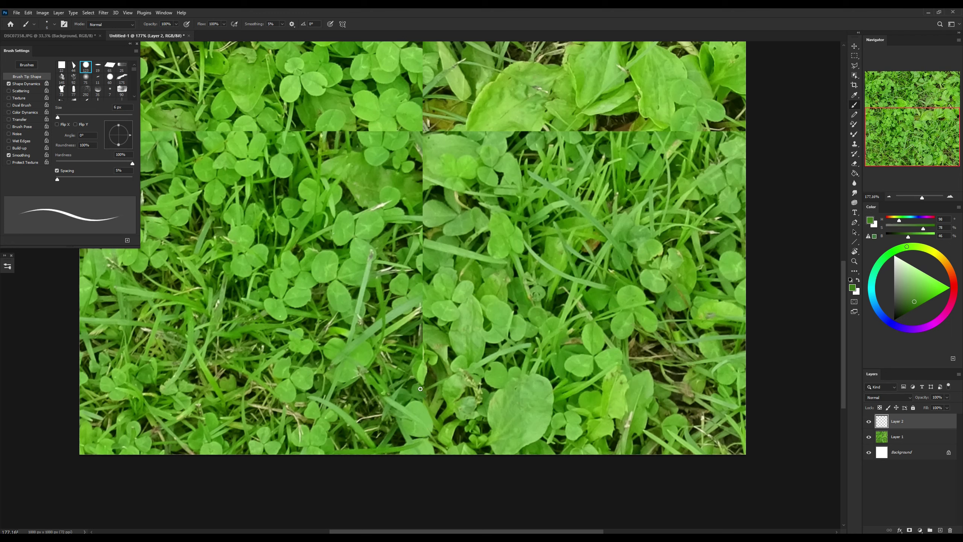
{"action": "left_click", "coordinate": [434, 375], "text": "alt"}
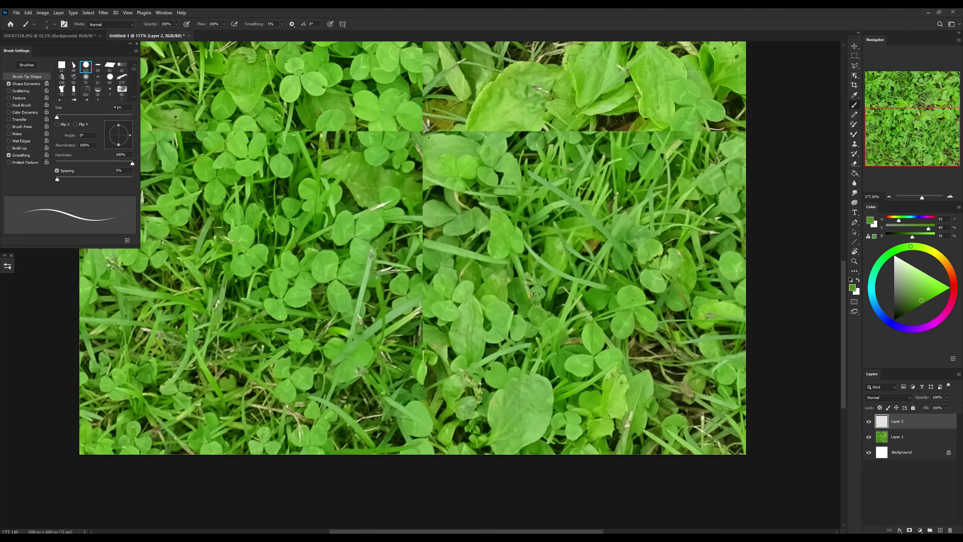
{"action": "left_click", "coordinate": [422, 301], "text": "alt"}
{"action": "left_click", "coordinate": [423, 304], "text": "alt"}
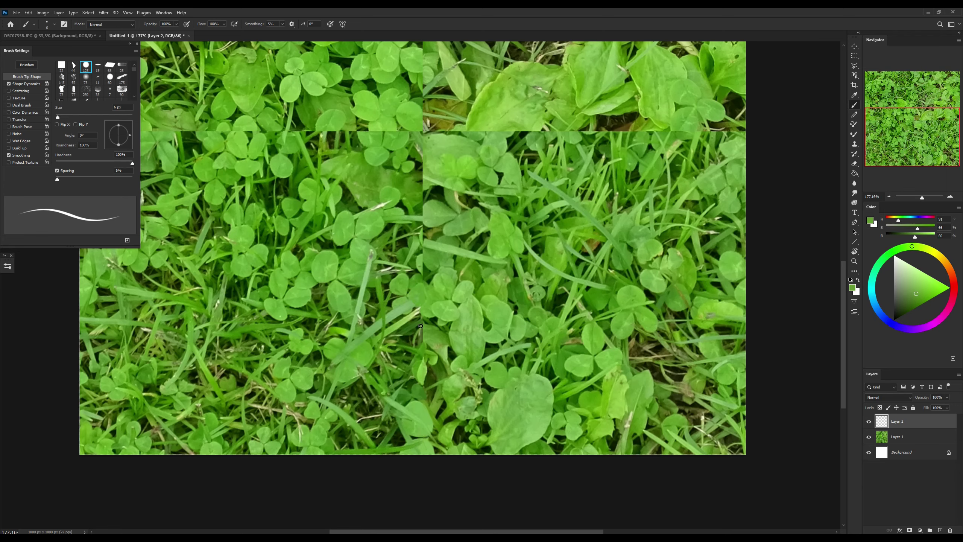
{"action": "scroll", "coordinate": [441, 340], "scroll_direction": "down", "scroll_amount": 3, "text": "alt"}
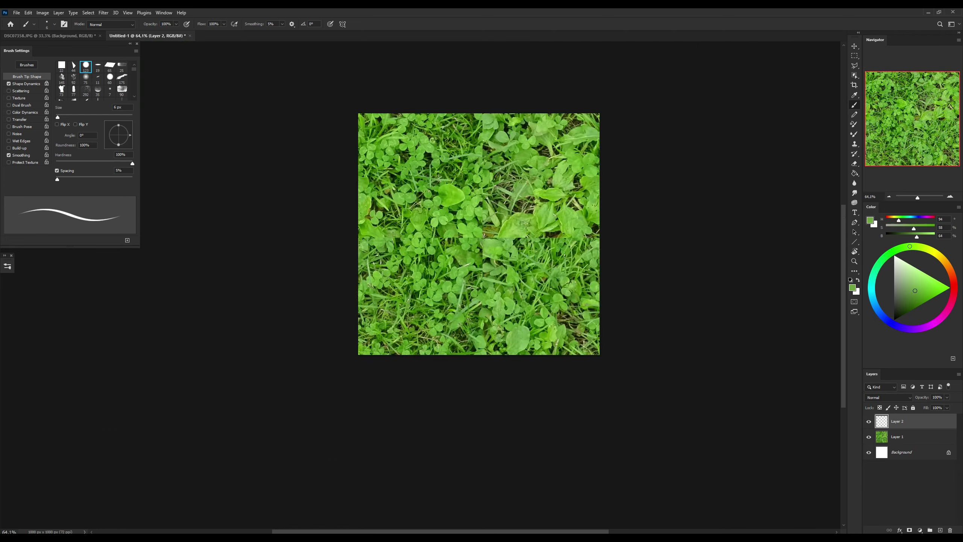
{"action": "scroll", "coordinate": [444, 360], "scroll_direction": "up", "scroll_amount": 5, "text": "alt"}
{"action": "left_click", "coordinate": [447, 389], "text": "alt"}
{"action": "key", "text": "bracketleft"}
{"action": "key", "text": "bracketleft"}
{"action": "left_click", "coordinate": [441, 323], "text": "alt"}
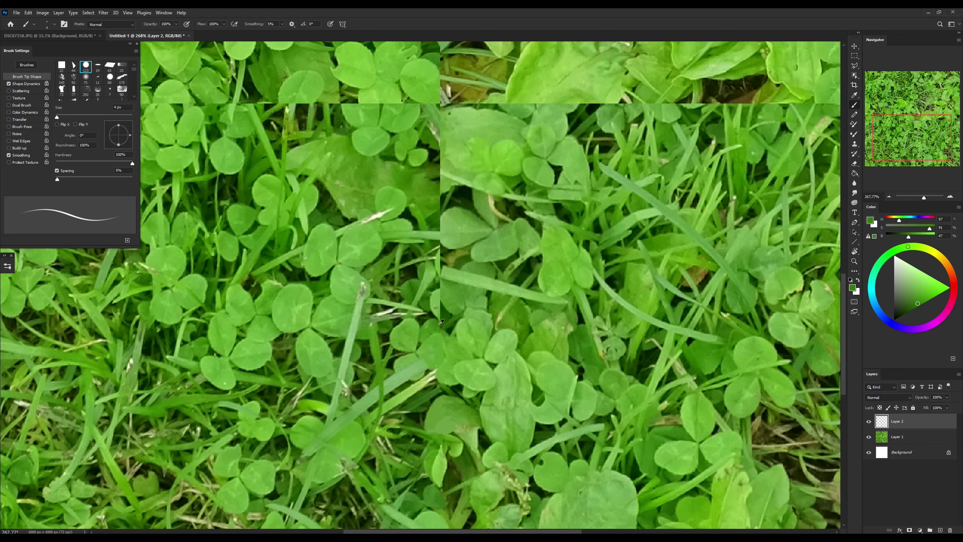
{"action": "left_click", "coordinate": [442, 300], "text": "alt"}
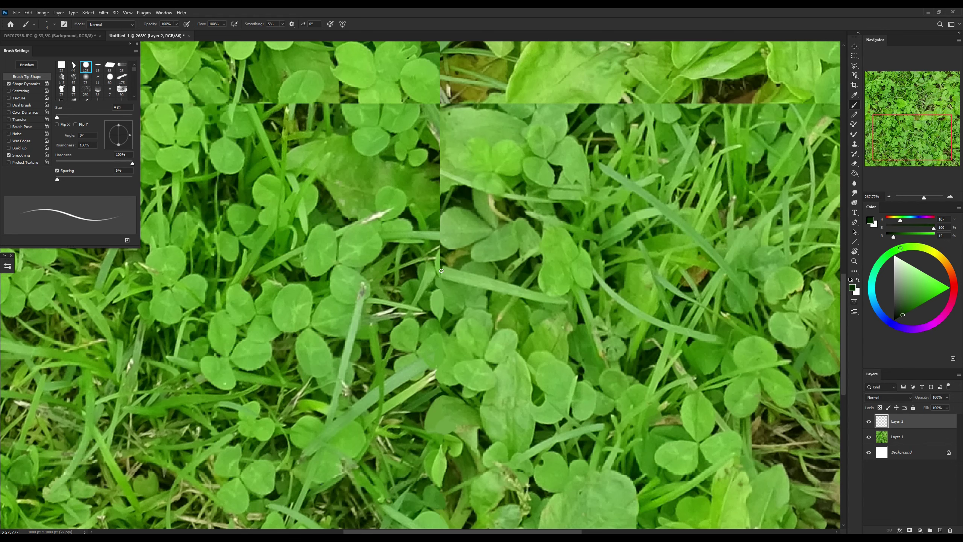
{"action": "left_click", "coordinate": [439, 282], "text": "alt"}
{"action": "left_click", "coordinate": [438, 265], "text": "alt"}
- Sample more clover and leaf greens along the horizontal seam
{"action": "scroll", "coordinate": [466, 230], "scroll_direction": "up", "scroll_amount": 2}
{"action": "scroll", "coordinate": [466, 231], "scroll_direction": "up", "scroll_amount": 1}
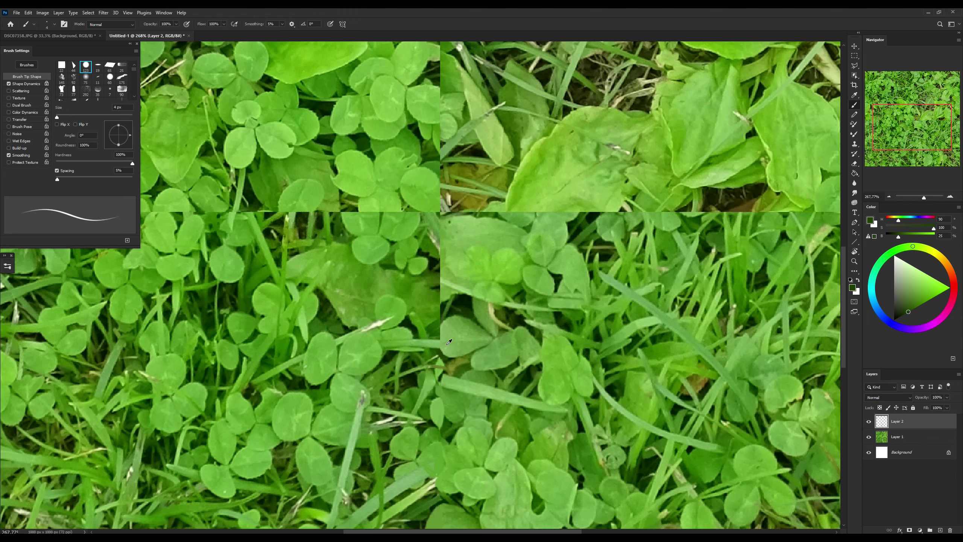
{"action": "left_click", "coordinate": [439, 354], "text": "alt"}
{"action": "left_click", "coordinate": [442, 309], "text": "alt"}
{"action": "left_click", "coordinate": [448, 241], "text": "alt"}
{"action": "left_click", "coordinate": [448, 268], "text": "alt"}
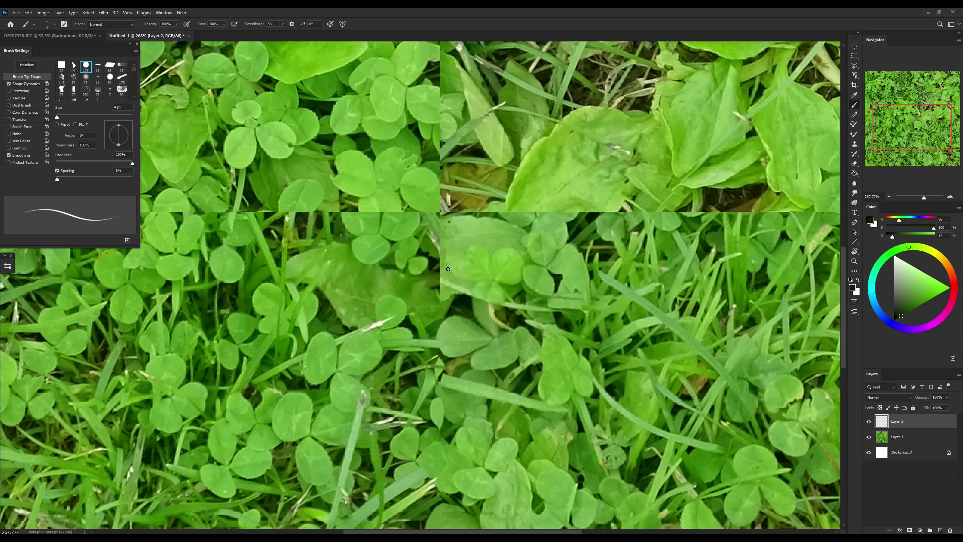
{"action": "left_click", "coordinate": [443, 281], "text": "alt"}
{"action": "key", "text": "ctrl+f"}
{"action": "left_click", "coordinate": [409, 291], "text": "alt"}
{"action": "left_click", "coordinate": [410, 278], "text": "alt"}
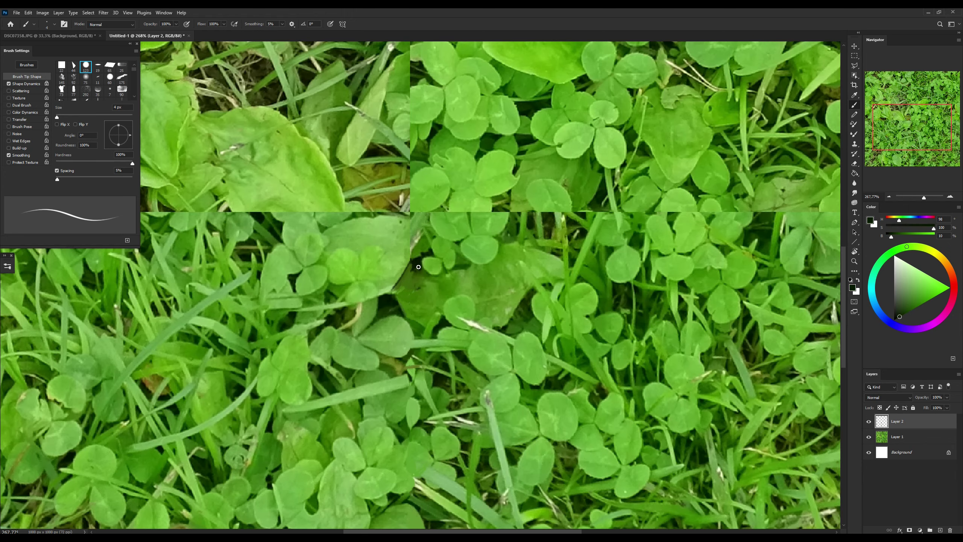
{"action": "left_click", "coordinate": [384, 293], "text": "alt"}
{"action": "left_click", "coordinate": [409, 257], "text": "alt"}
{"action": "left_click", "coordinate": [413, 245], "text": "alt"}
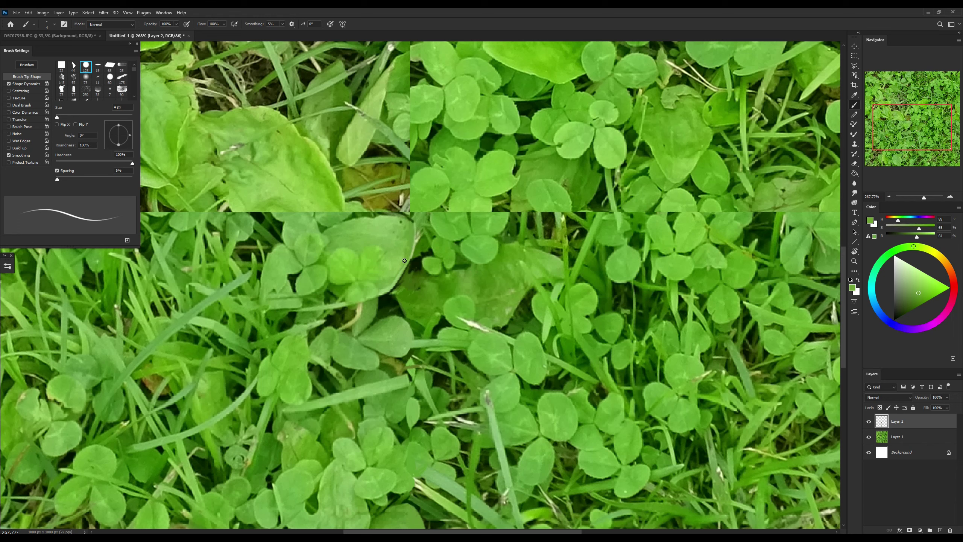
{"action": "left_click", "coordinate": [398, 274], "text": "alt"}
{"action": "left_click", "coordinate": [422, 238], "text": "alt"}
{"action": "left_click", "coordinate": [417, 229], "text": "alt"}
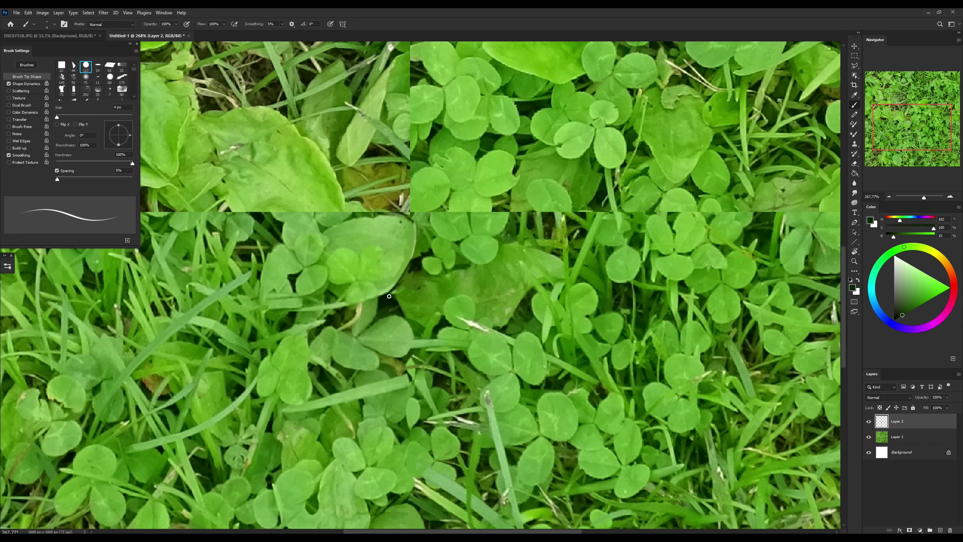
- Return from Clone Stamp to a 4 px brush and paint a light grass blade across the seam
{"action": "key", "text": "s"}
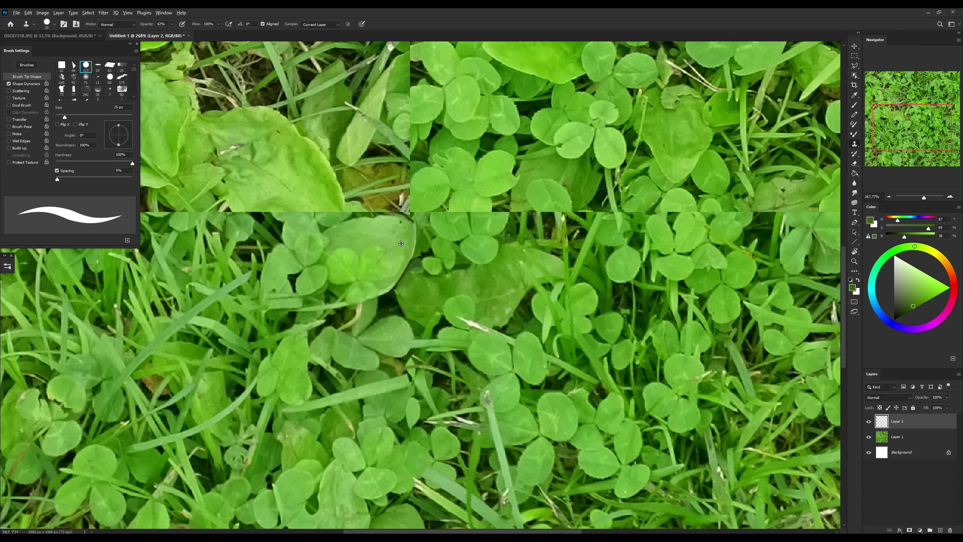
{"action": "key", "text": "b"}
{"action": "scroll", "coordinate": [411, 303], "scroll_direction": "up", "scroll_amount": 3}
{"action": "left_click", "coordinate": [416, 284], "text": "alt"}
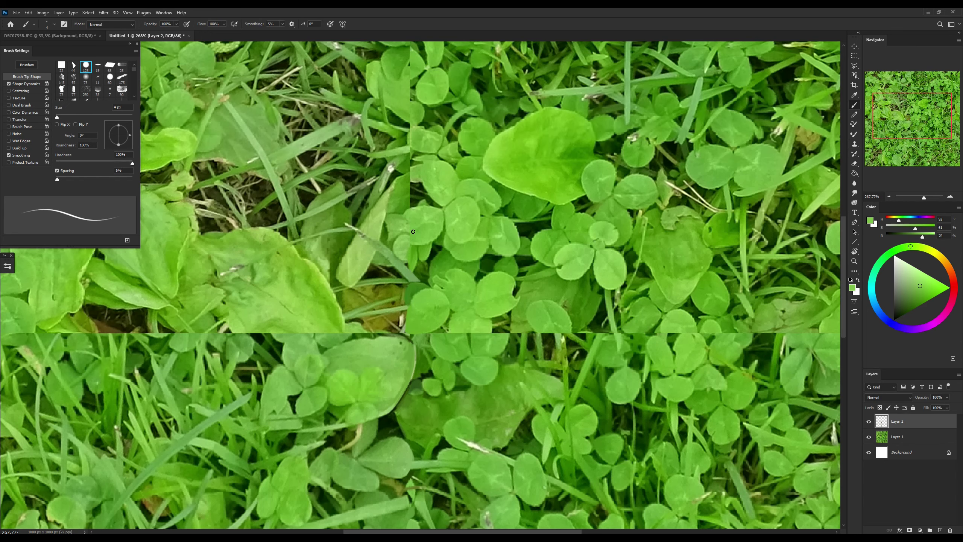
{"action": "scroll", "coordinate": [410, 233], "scroll_direction": "up", "scroll_amount": 3}
{"action": "left_click", "coordinate": [417, 290], "text": "alt"}
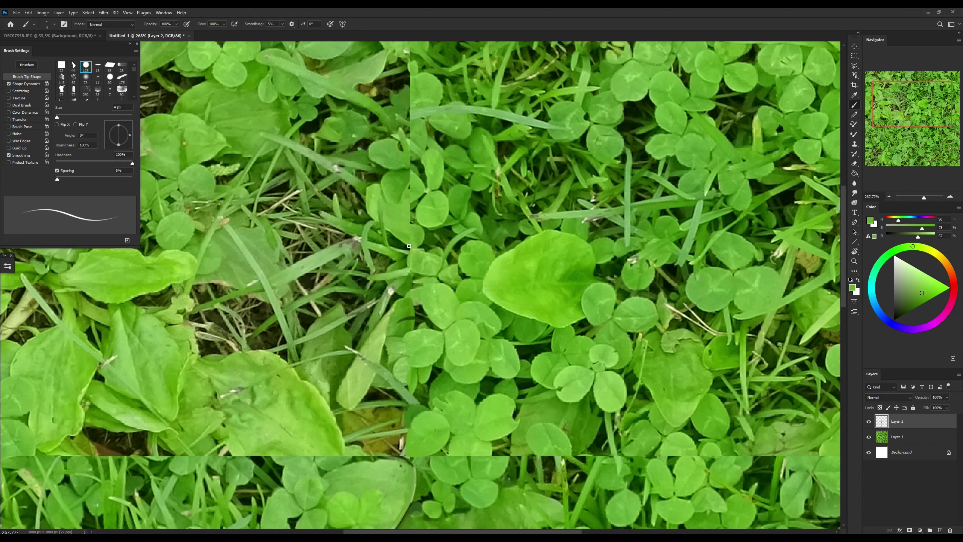
{"action": "left_click", "coordinate": [423, 196], "text": "alt"}
{"action": "scroll", "coordinate": [459, 267], "scroll_direction": "up", "scroll_amount": 3}
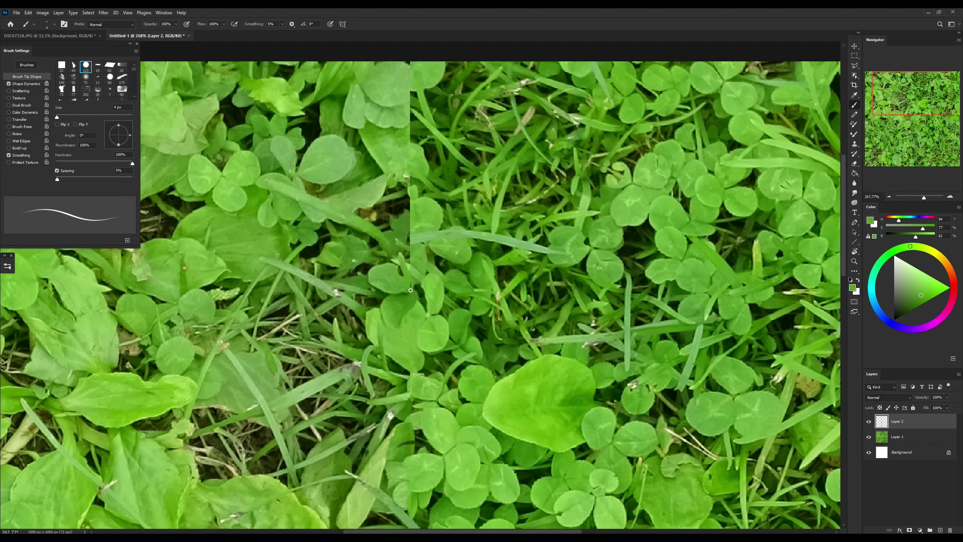
{"action": "left_click", "coordinate": [411, 226], "text": "alt"}
{"action": "left_click_drag", "start_coordinate": [410, 237], "coordinate": [403, 246]}
{"action": "scroll", "coordinate": [521, 208], "scroll_direction": "up", "scroll_amount": 2}
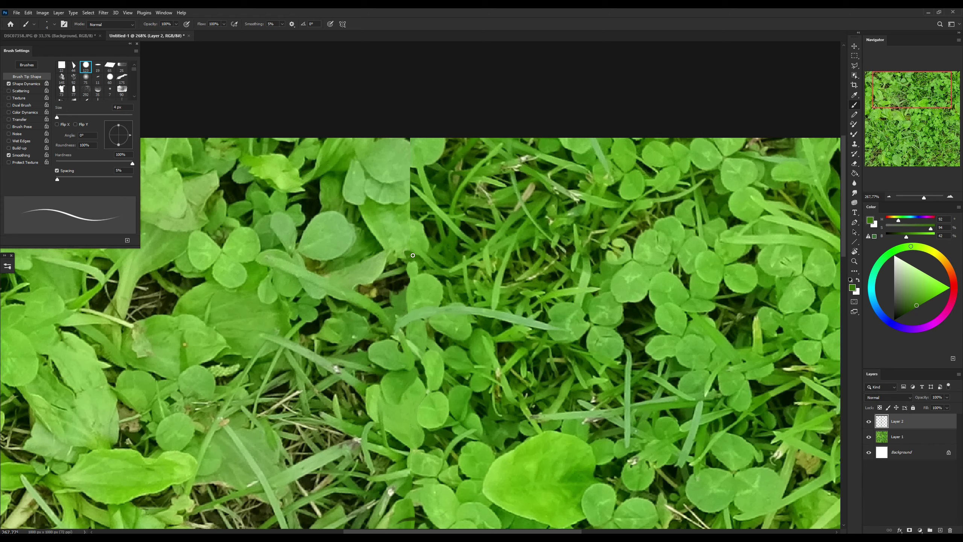
{"action": "left_click", "coordinate": [411, 190], "text": "alt"}
{"action": "scroll", "coordinate": [277, 324], "scroll_direction": "down", "scroll_amount": 5, "text": "alt"}
- Paint light blade strokes up the vertical seam, sampling darker and lighter greens beside it
{"action": "scroll", "coordinate": [277, 324], "scroll_direction": "up", "scroll_amount": 5, "text": "alt"}
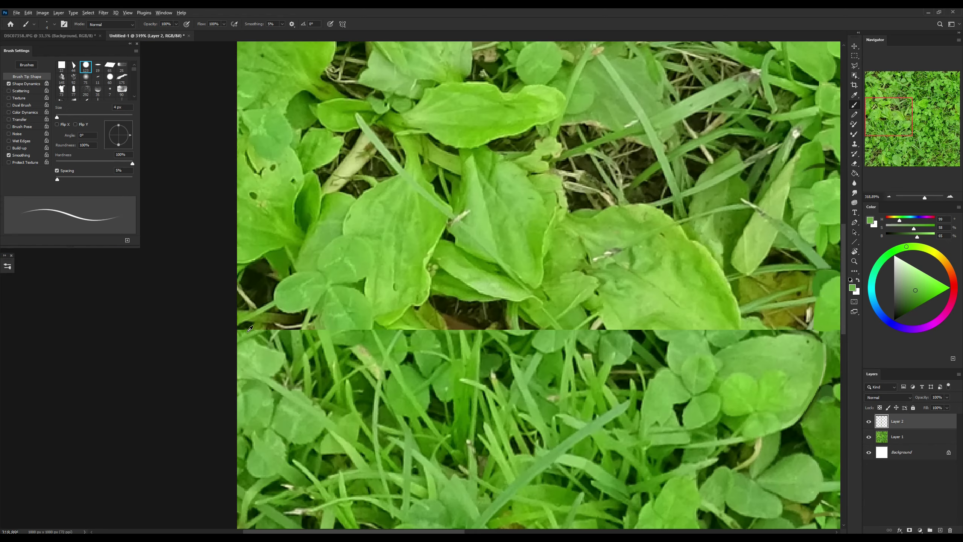
{"action": "left_click", "coordinate": [248, 329], "text": "alt"}
{"action": "scroll", "coordinate": [419, 280], "scroll_direction": "up", "scroll_amount": 2, "text": "alt"}
{"action": "mouse_move", "coordinate": [411, 402]}
{"action": "left_mouse_down"}
{"action": "mouse_move", "coordinate": [391, 418]}
{"action": "mouse_move", "coordinate": [406, 426]}
{"action": "mouse_move", "coordinate": [419, 382]}
{"action": "mouse_move", "coordinate": [404, 363]}
{"action": "mouse_move", "coordinate": [404, 290]}
{"action": "left_mouse_up"}
{"action": "left_click", "coordinate": [403, 303], "text": "alt"}
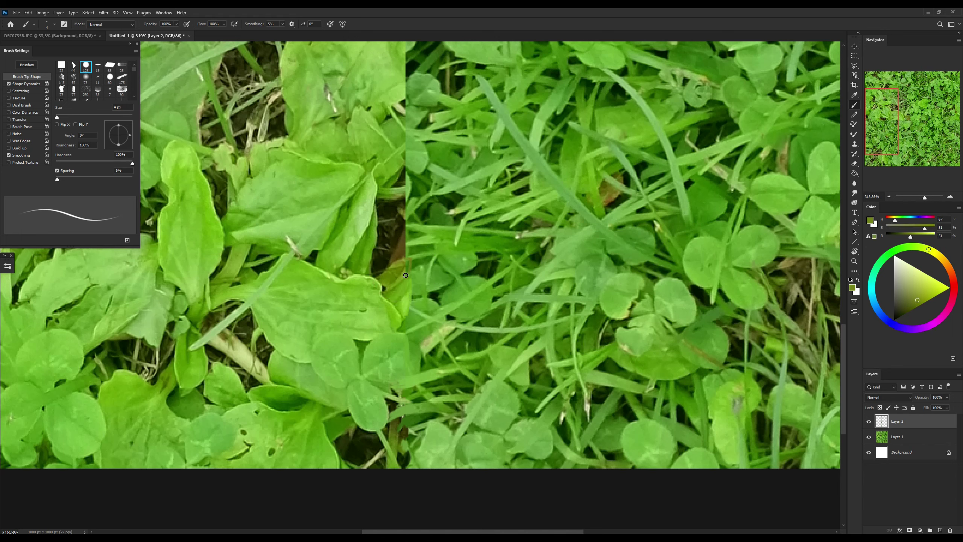
{"action": "left_click", "coordinate": [403, 251], "text": "alt"}
{"action": "scroll", "coordinate": [403, 252], "scroll_direction": "up", "scroll_amount": 3}
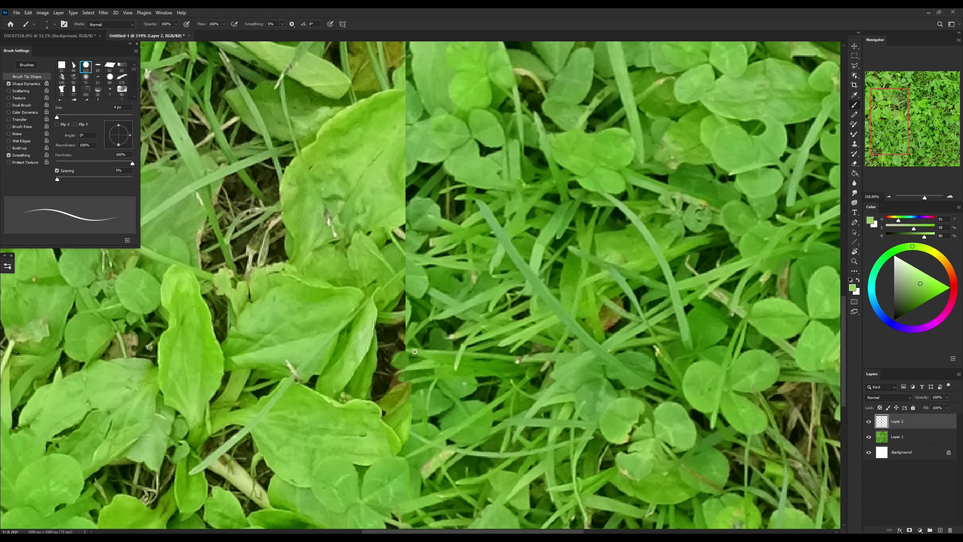
{"action": "left_click", "coordinate": [405, 349], "text": "alt"}
{"action": "left_click", "coordinate": [413, 339], "text": "alt"}
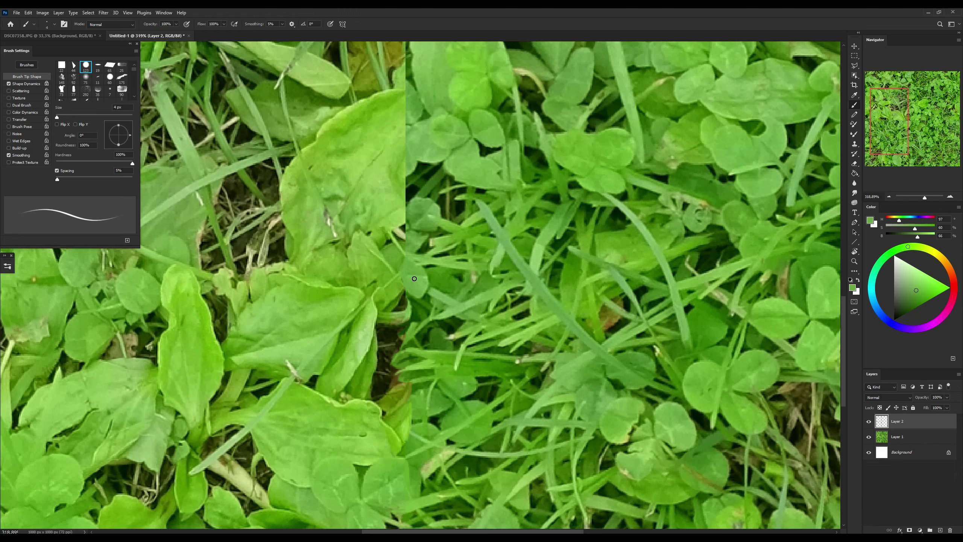
{"action": "scroll", "coordinate": [404, 301], "scroll_direction": "up", "scroll_amount": 3}
{"action": "left_click", "coordinate": [406, 227], "text": "alt"}
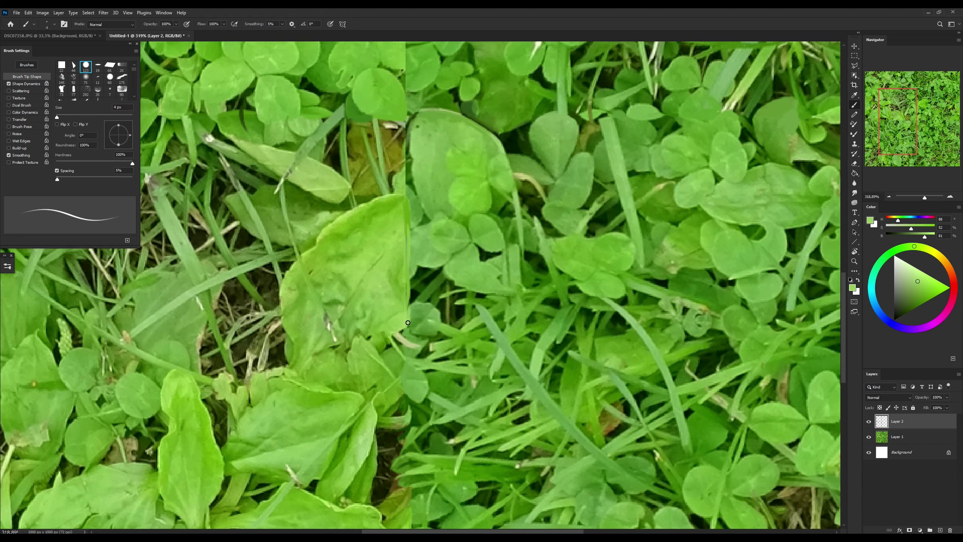
{"action": "scroll", "coordinate": [417, 425], "scroll_direction": "down", "scroll_amount": 2}
- Touch up the vertical seam with a 3 px, then 4 px brush in sampled dark and mid greens
{"action": "key", "text": "bracketleft"}
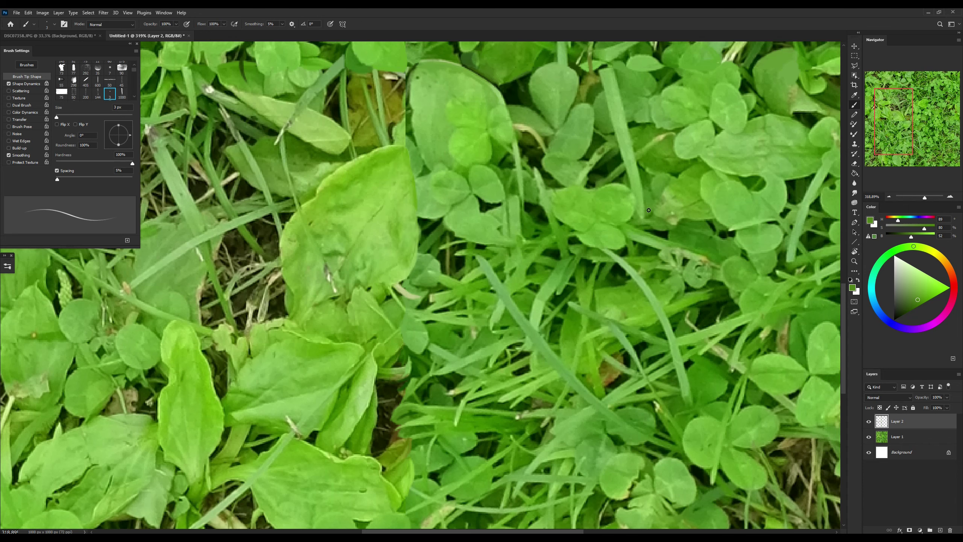
{"action": "left_click", "coordinate": [394, 213], "text": "alt"}
{"action": "scroll", "coordinate": [402, 243], "scroll_direction": "up", "scroll_amount": 4}
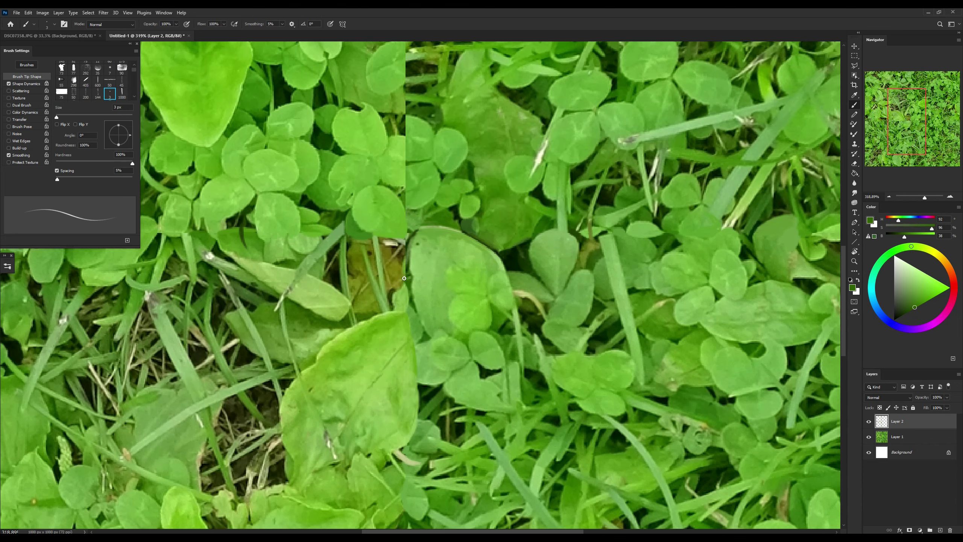
{"action": "left_click", "coordinate": [404, 278], "text": "alt"}
{"action": "scroll", "coordinate": [404, 274], "scroll_direction": "up", "scroll_amount": 2}
{"action": "key", "text": "bracketright"}
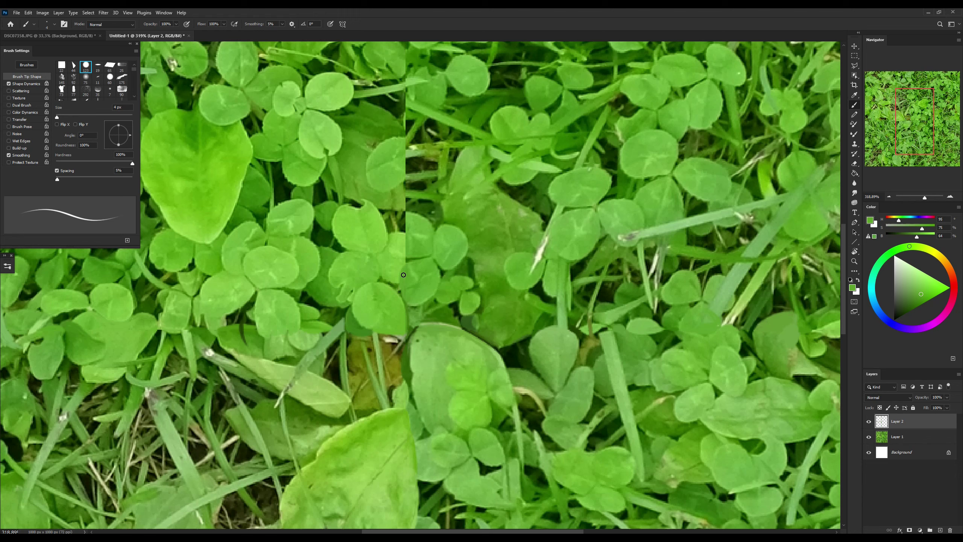
{"action": "left_click", "coordinate": [402, 238], "text": "alt"}
{"action": "scroll", "coordinate": [405, 223], "scroll_direction": "up", "scroll_amount": 2}
{"action": "left_click", "coordinate": [400, 269], "text": "alt"}
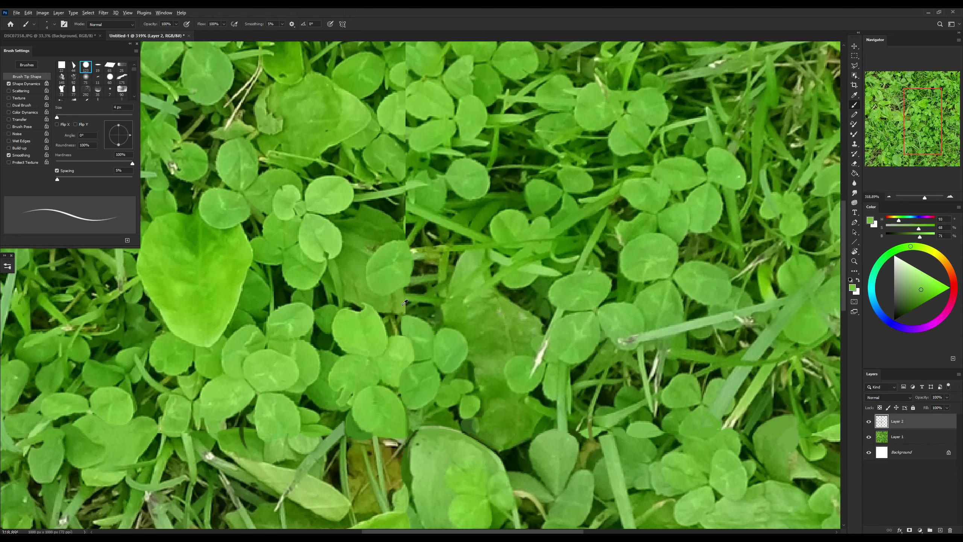
{"action": "left_click", "coordinate": [407, 233], "text": "alt"}
{"action": "scroll", "coordinate": [405, 235], "scroll_direction": "up", "scroll_amount": 2}
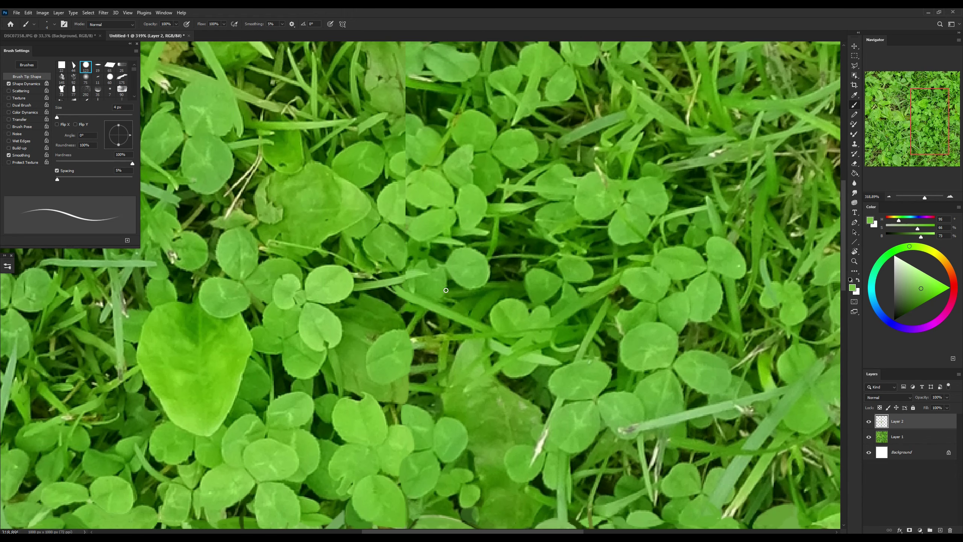
{"action": "scroll", "coordinate": [446, 290], "scroll_direction": "right", "scroll_amount": 3}
{"action": "left_click", "coordinate": [764, 330], "text": "alt"}
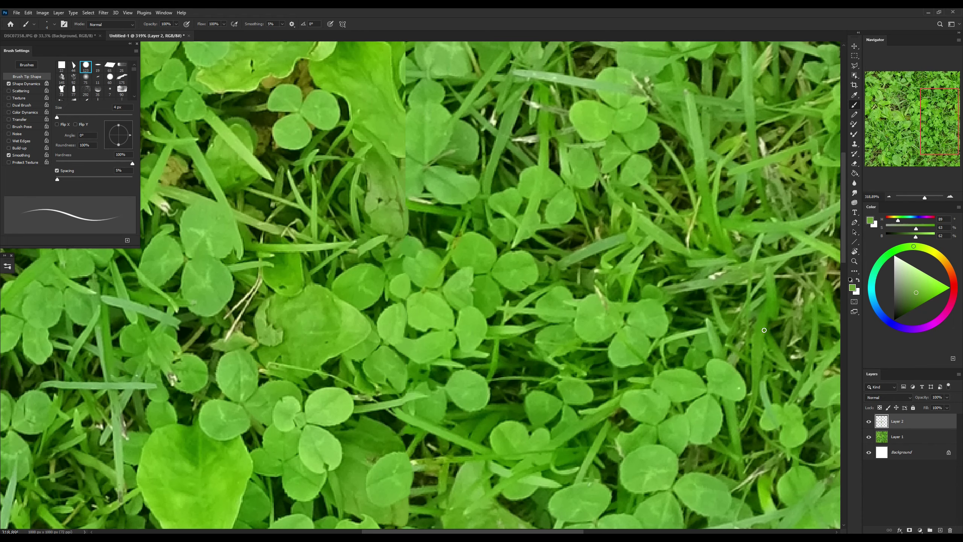
{"action": "scroll", "coordinate": [408, 312], "scroll_direction": "up", "scroll_amount": 2}
{"action": "left_click", "coordinate": [412, 186], "text": "alt"}
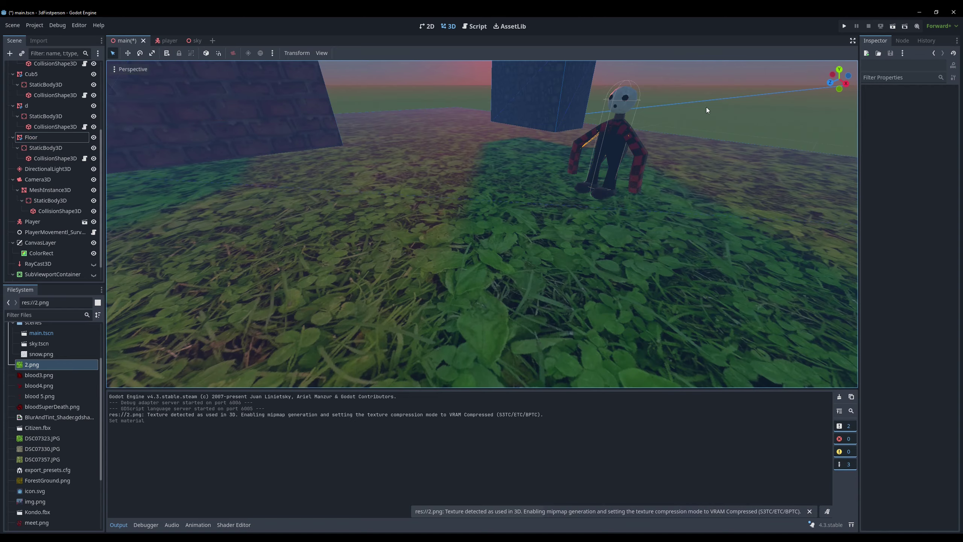
- Fly the viewport camera to look down on the player over the grass floor
{"action": "right_click_drag", "start_coordinate": [706, 107], "coordinate": [693, 137]}
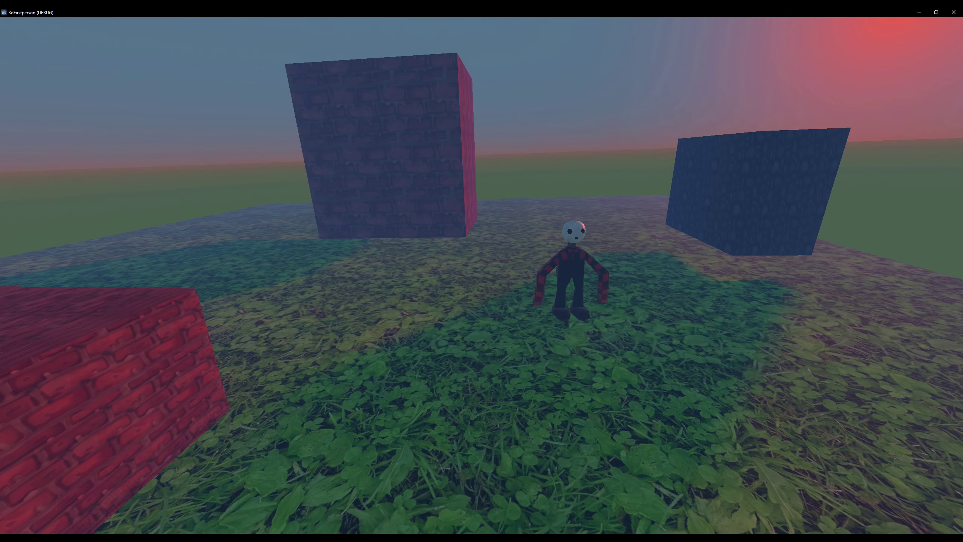
- Walk the player forward across the grass floor toward the blue cube
{"action": "key", "text": "w"}
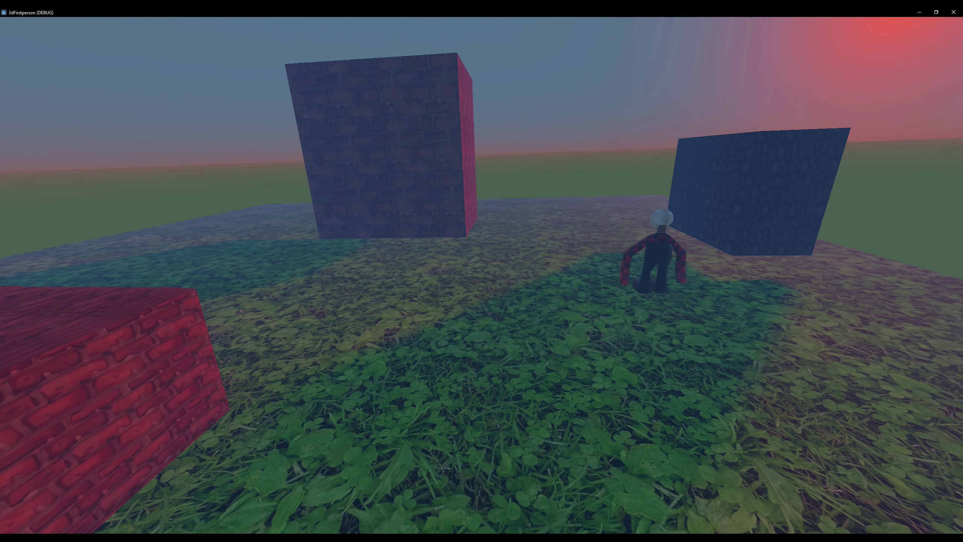